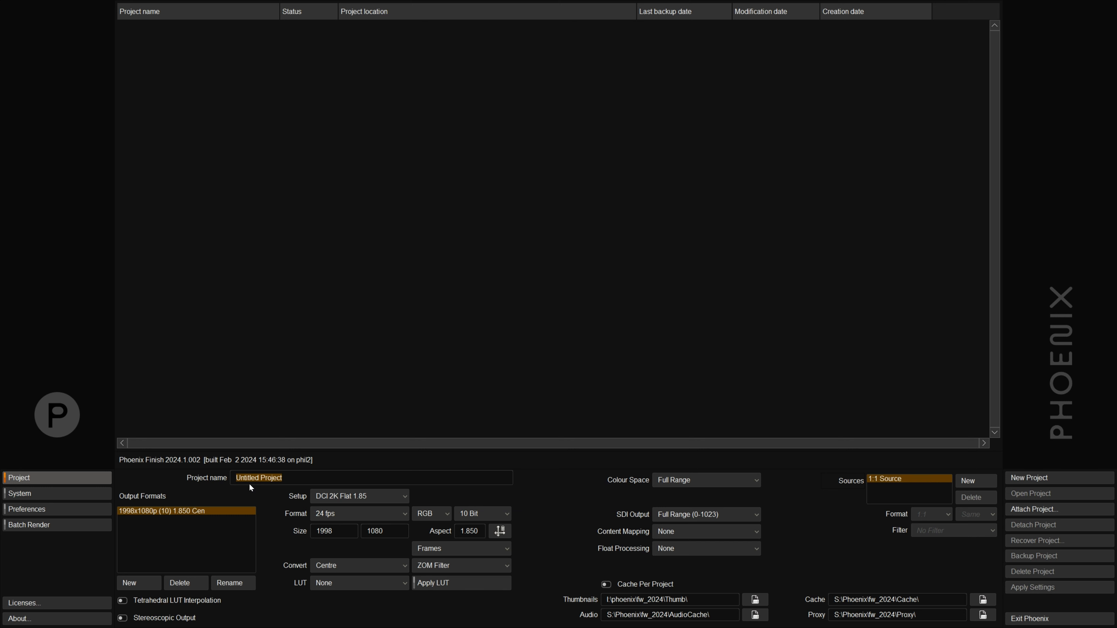
Step: Name the new project Phoenix_demo
key(BackSpace)
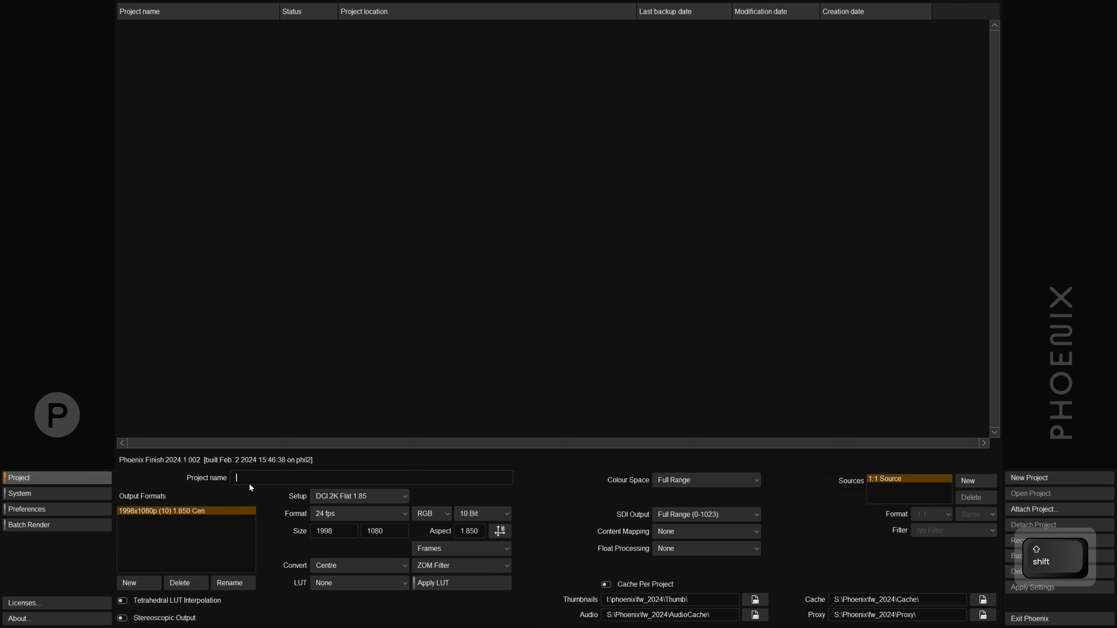
text(Phoeni)
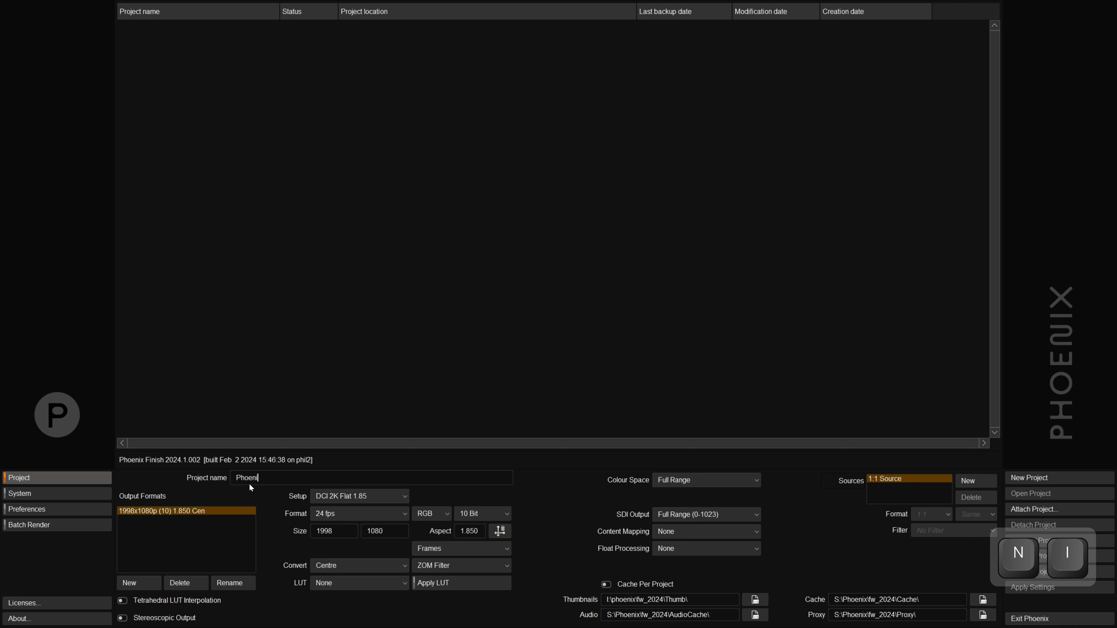
text(x_)
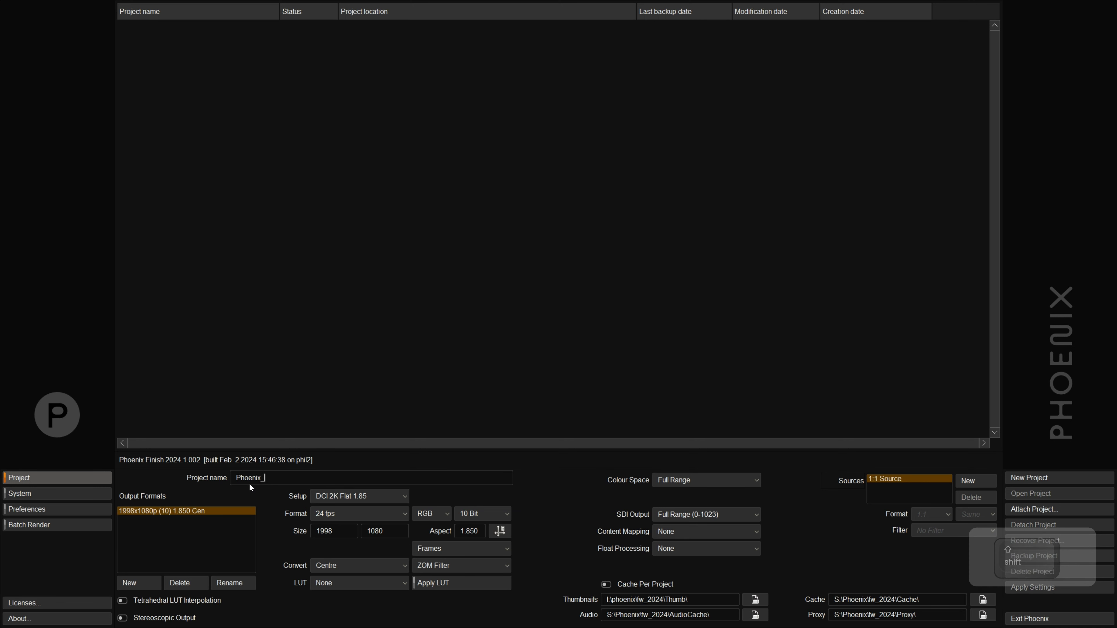
text(demo)
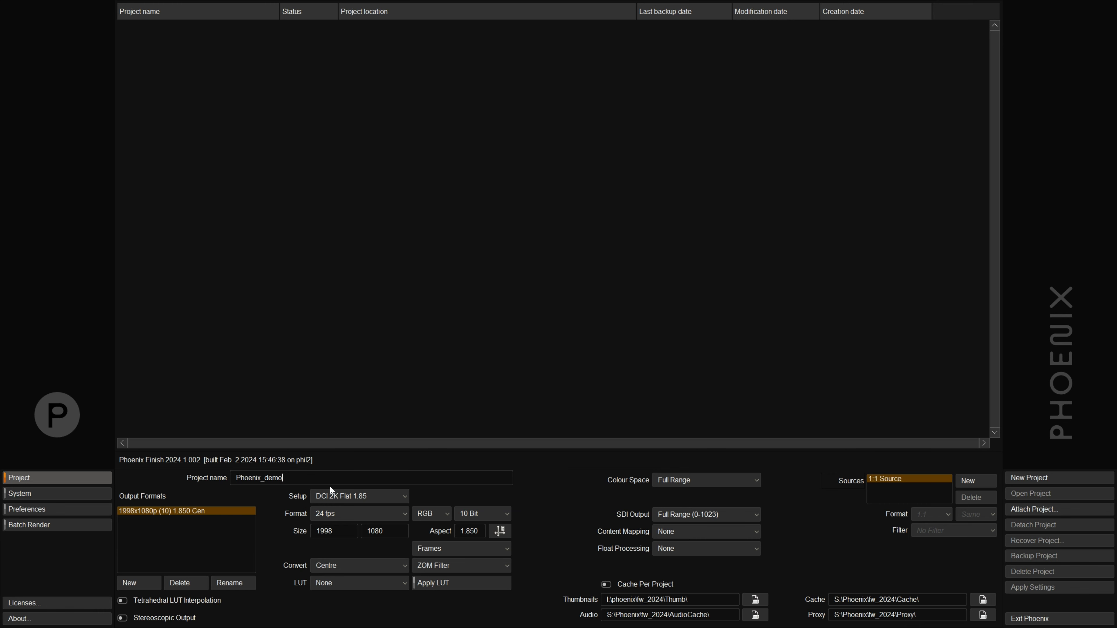
Step: Set the output format to the 1080p 25 1.78 setup with 16 Bit depth
click(351, 494)
mouse_move(295, 478)
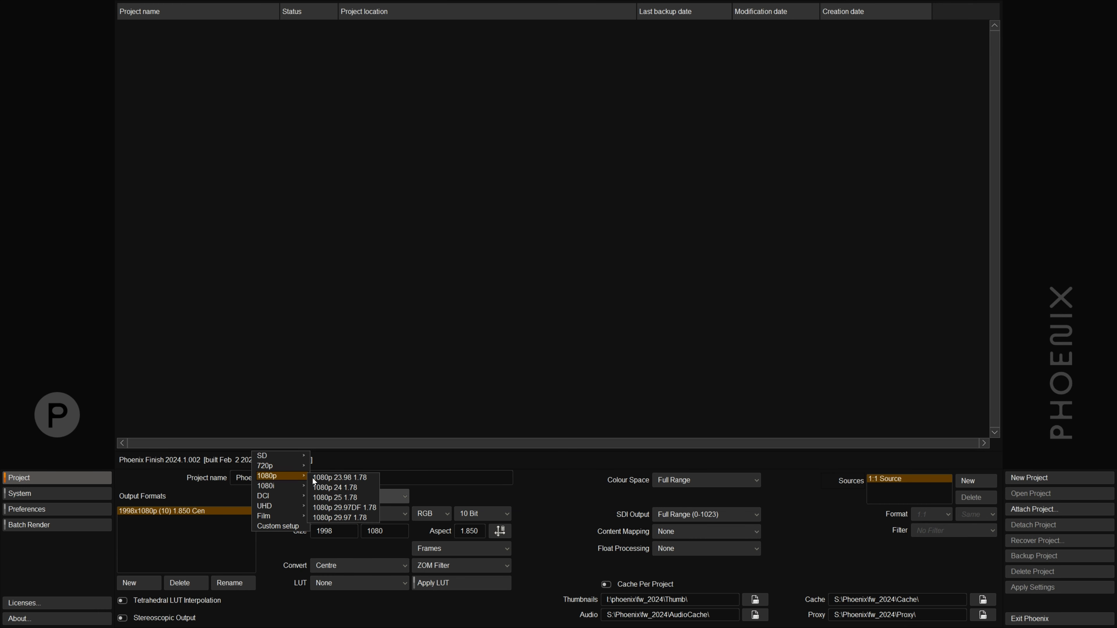
click(351, 497)
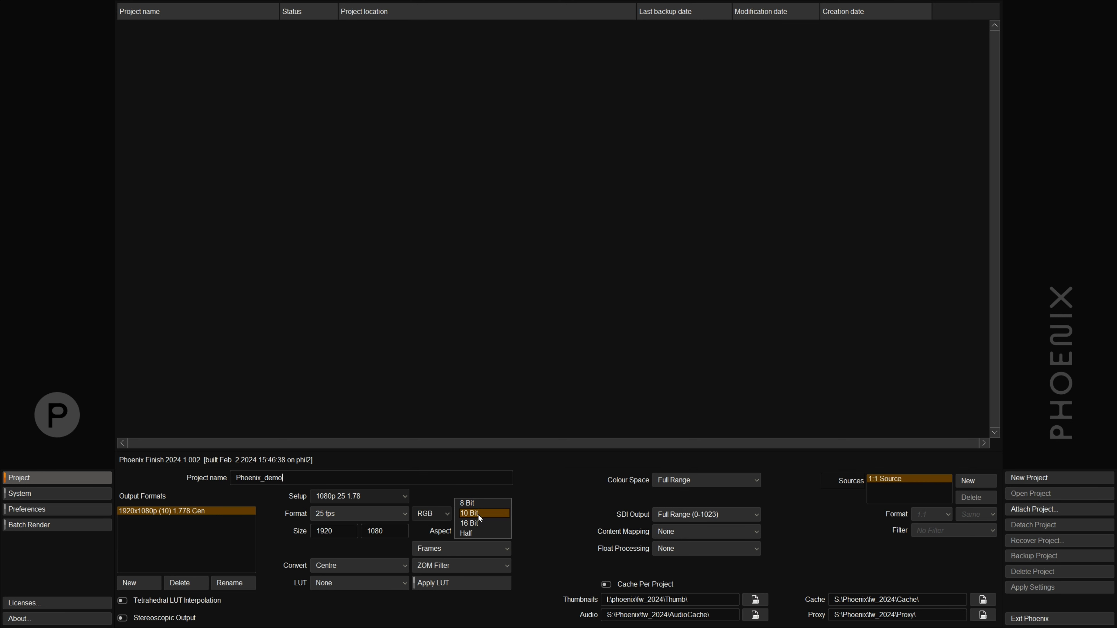
click(477, 522)
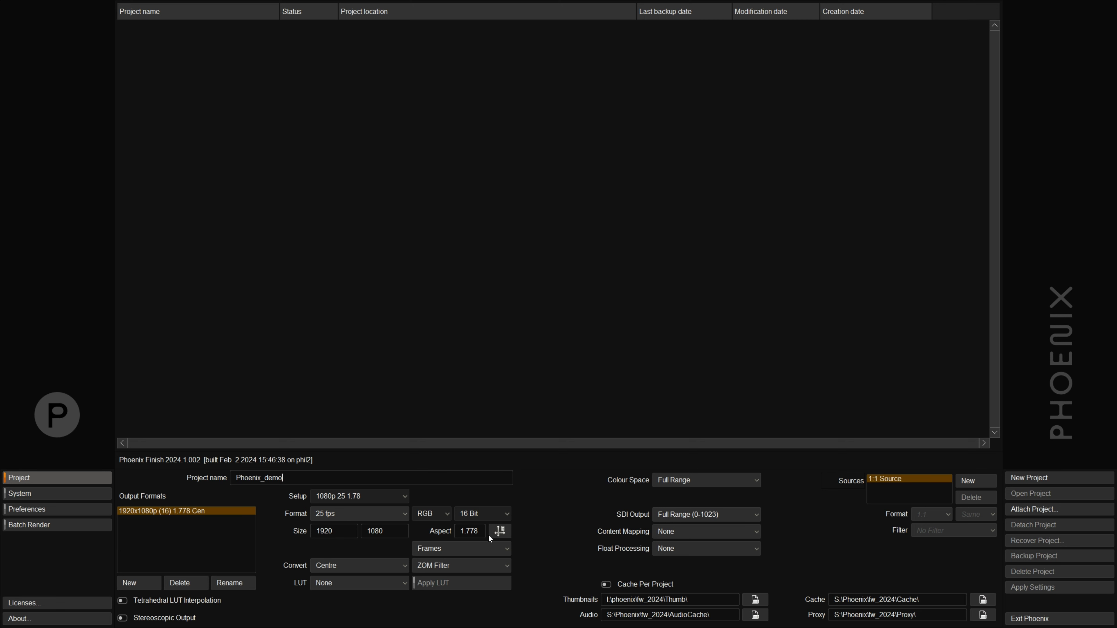
Step: Set the output format to Frames, with Auto Fit conversion and the ZOM Filter
click(482, 550)
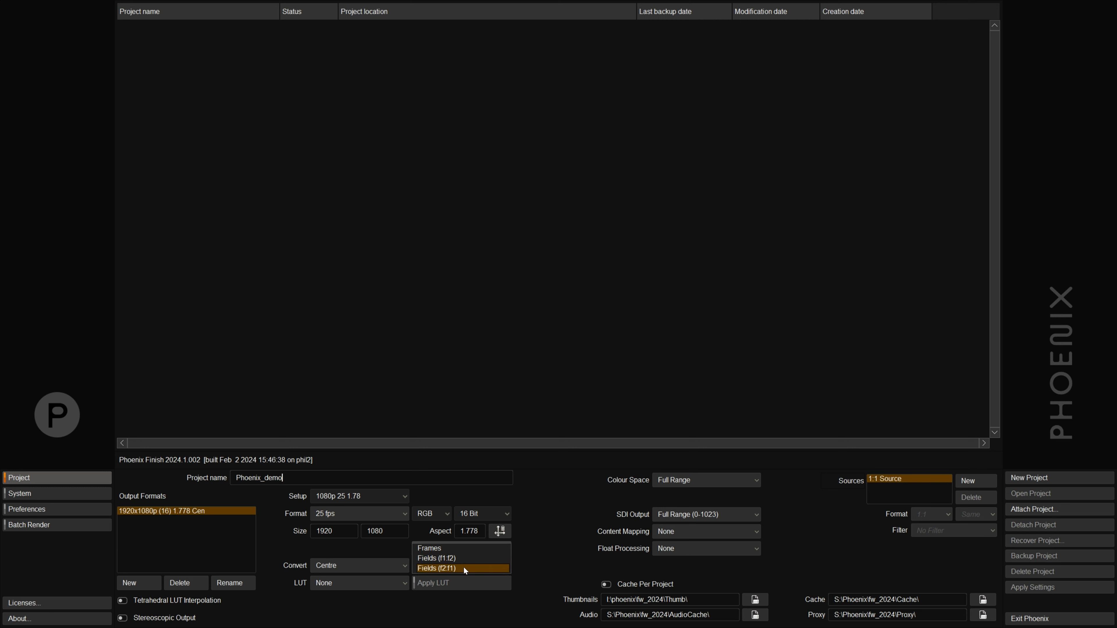
click(458, 548)
click(383, 567)
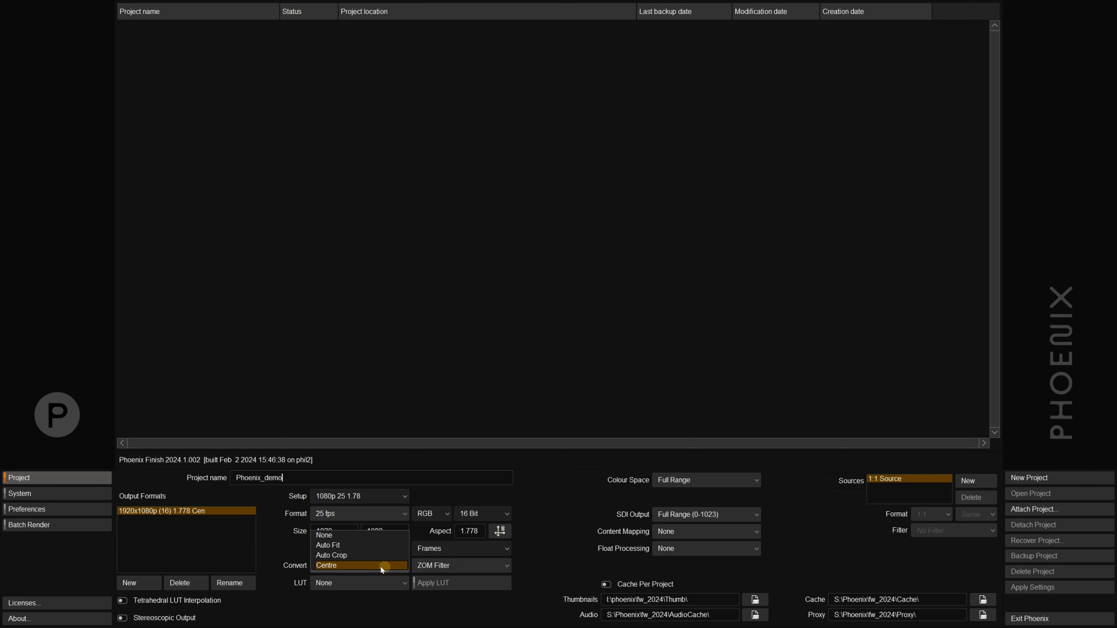
click(346, 548)
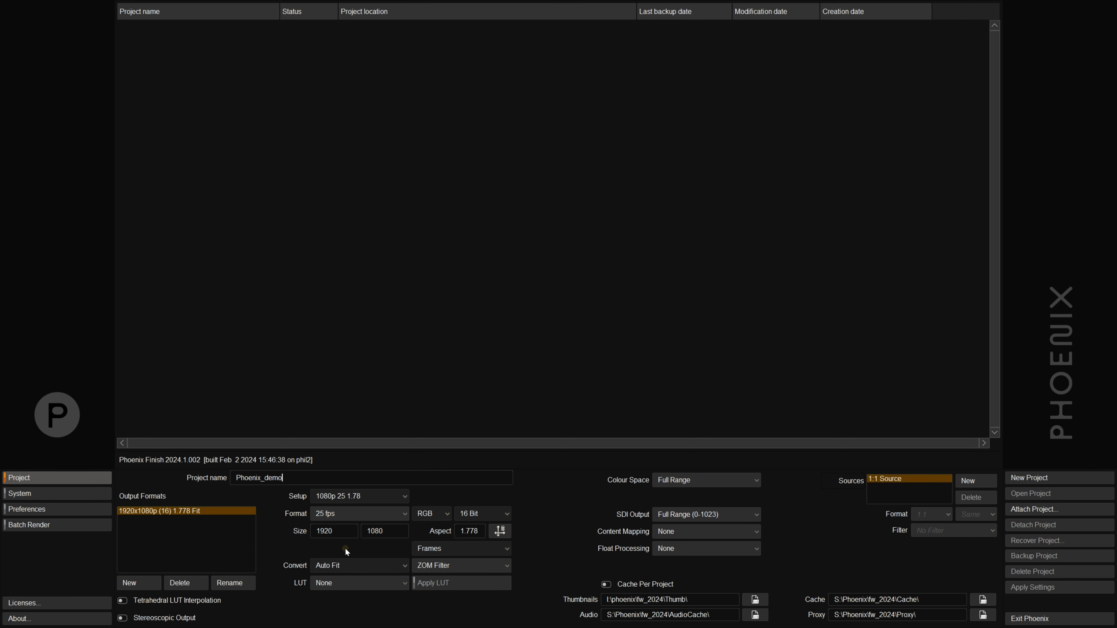
click(448, 565)
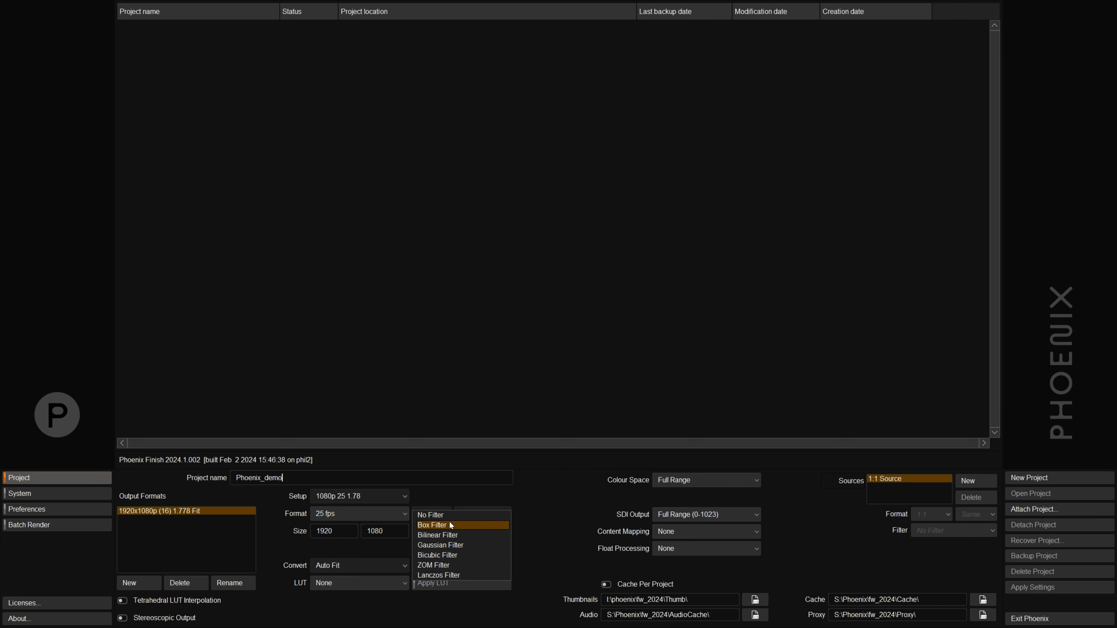
click(439, 569)
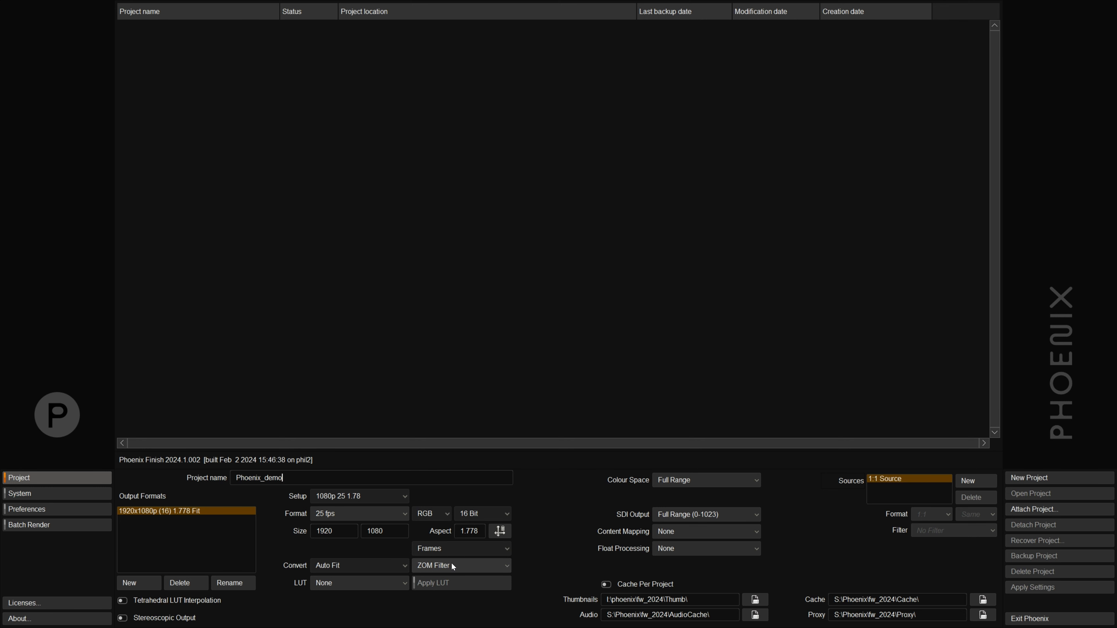
Step: Assign the Arri Alexa LUT AlexaV3_K1S1_LogC2Video_Rec709_LL_nucoda3d.cms to the output format and switch Apply LUT on and back off
click(383, 586)
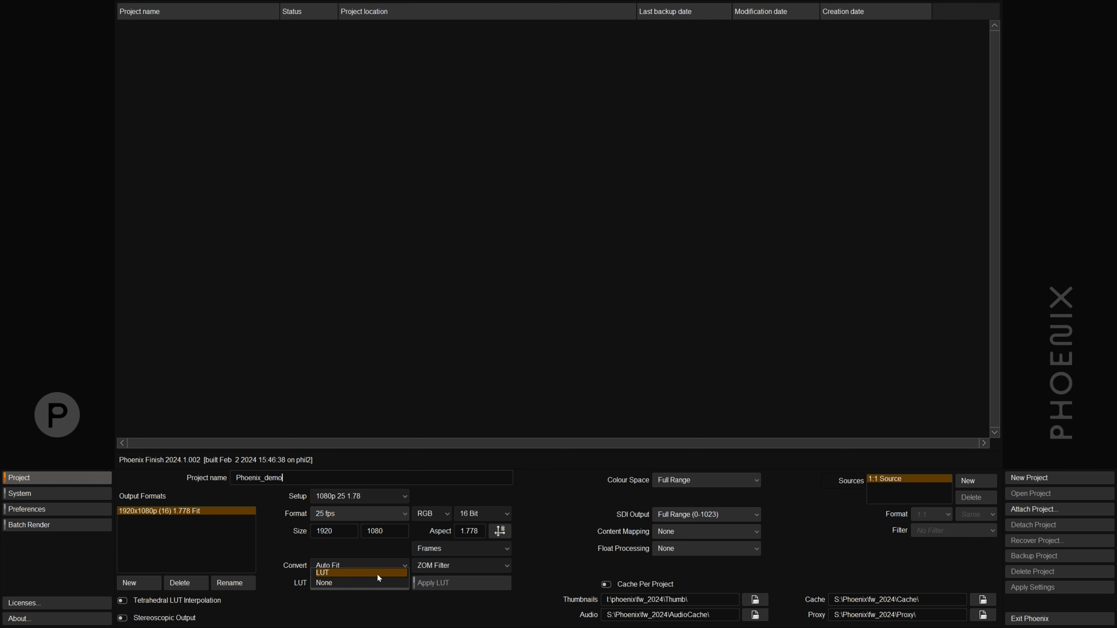
click(377, 573)
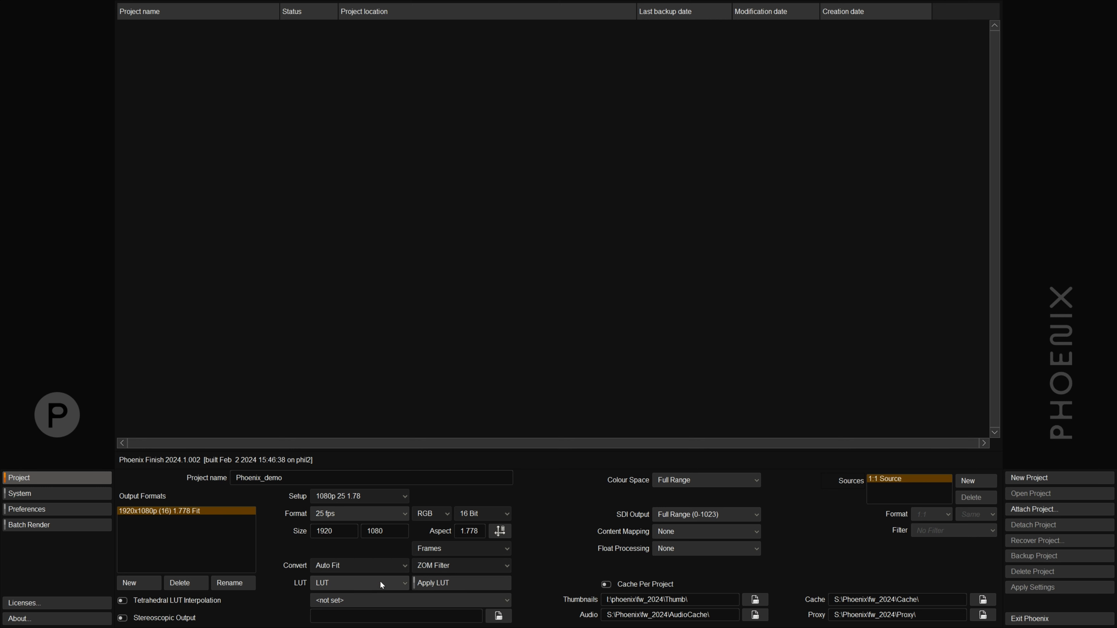
click(440, 598)
mouse_move(404, 468)
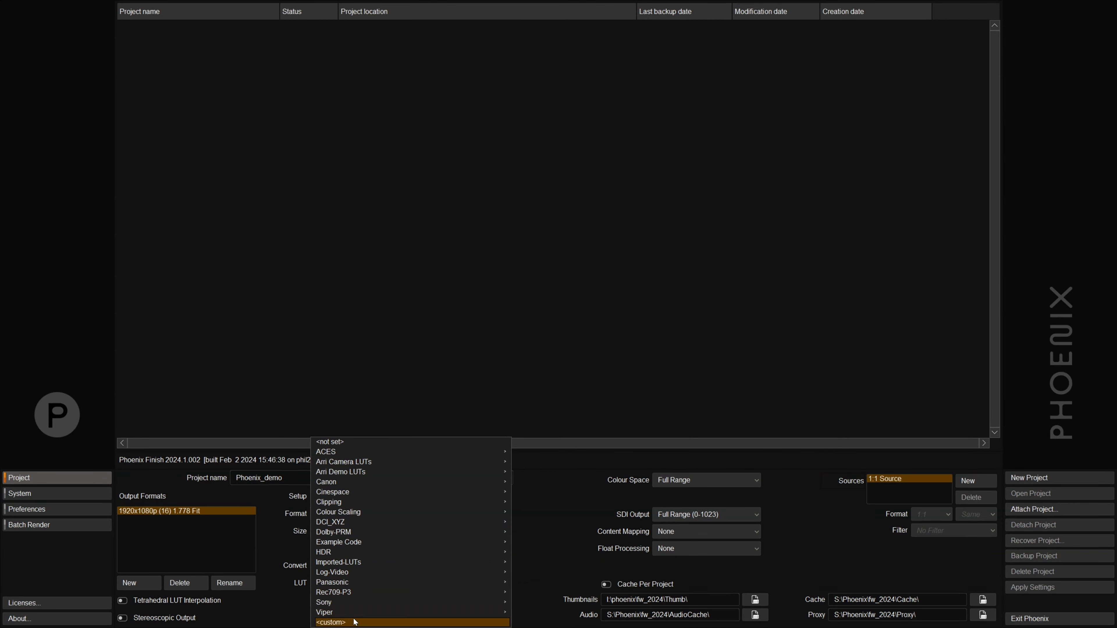
mouse_move(368, 525)
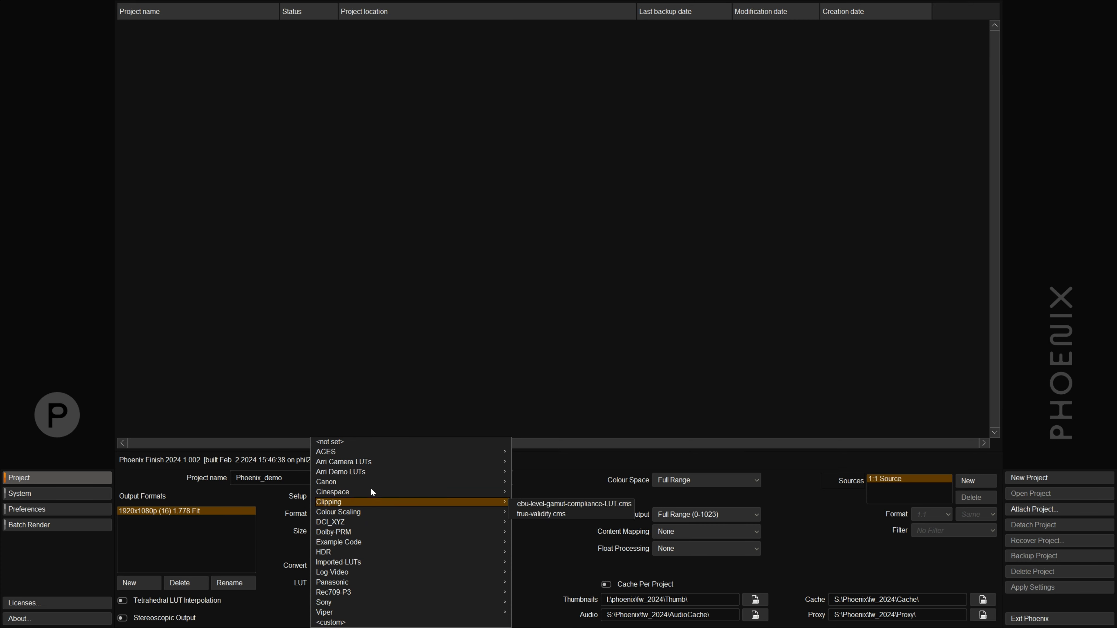
mouse_move(508, 464)
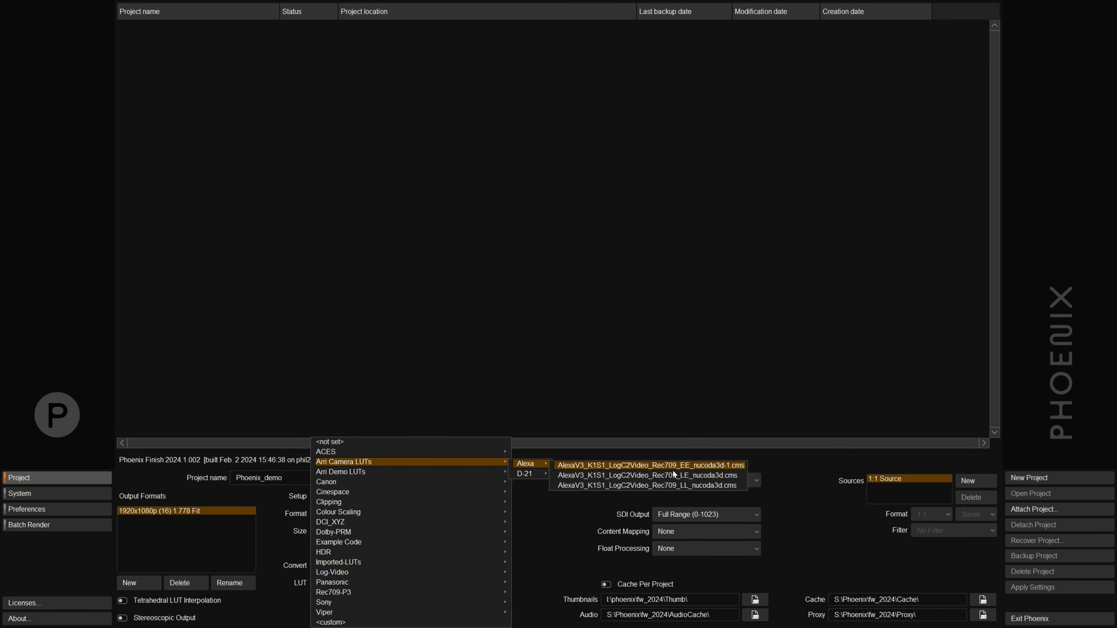
click(674, 484)
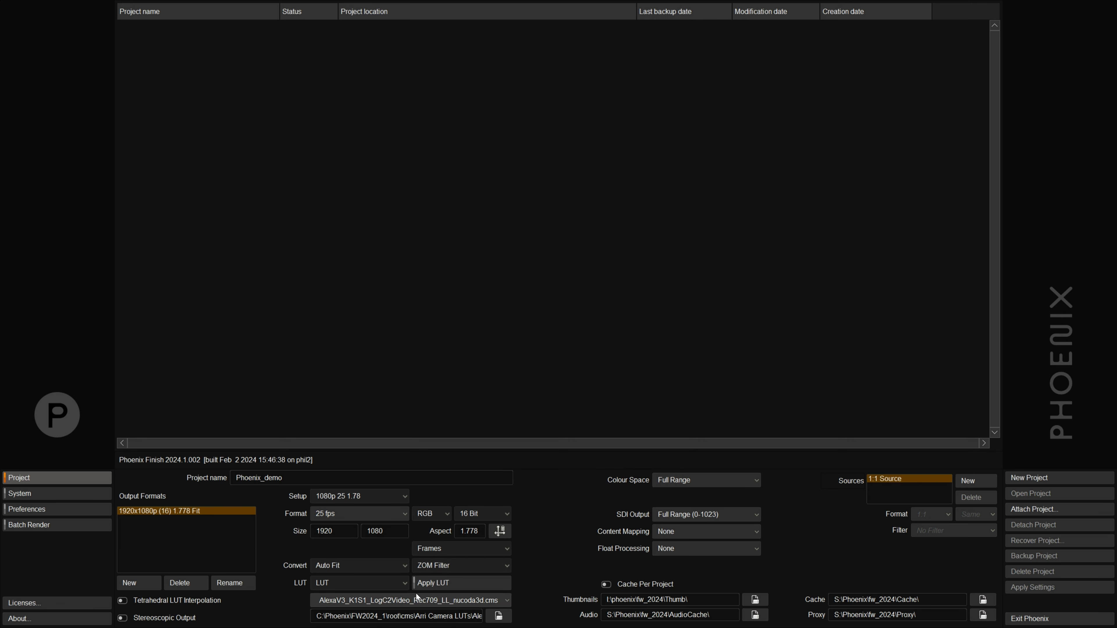
click(440, 586)
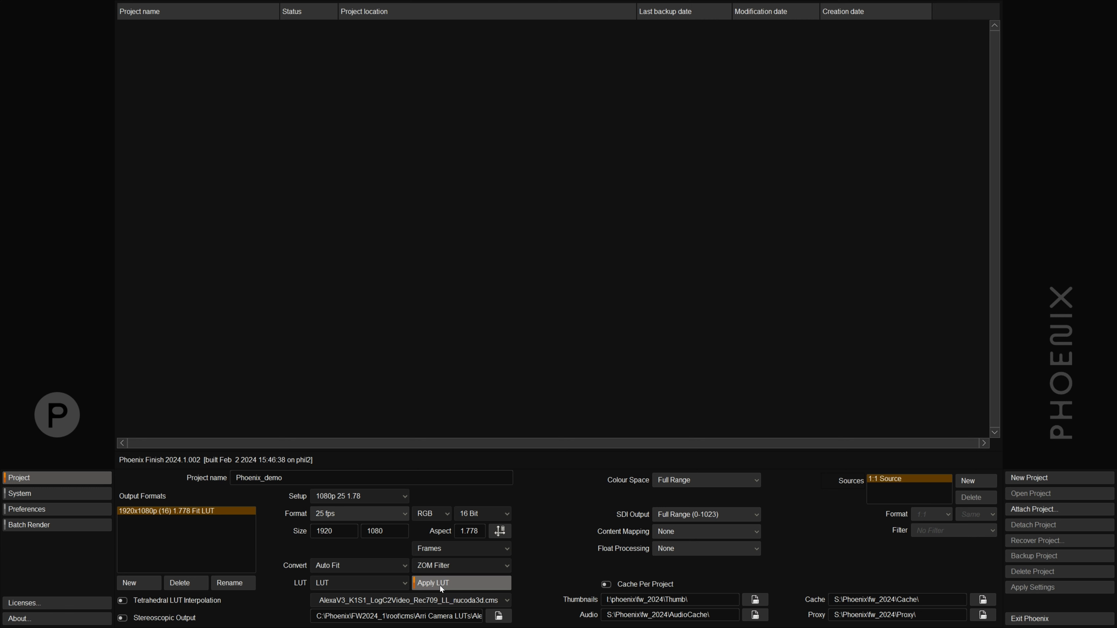
click(440, 586)
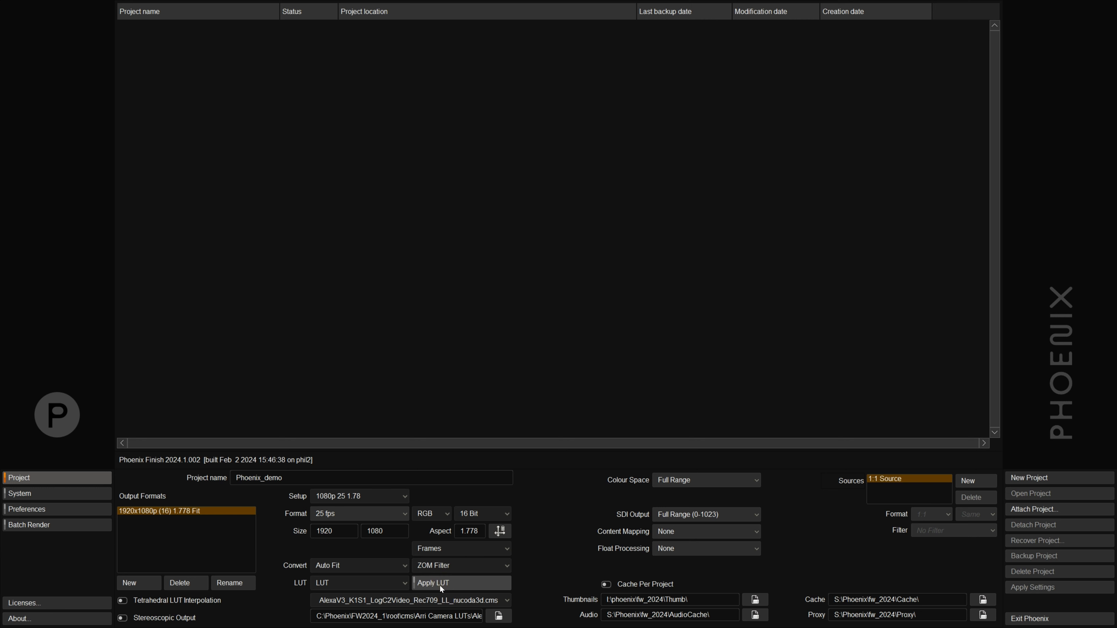
Step: Set the project's colour space to ACES with ACEScct as working space, accepting the output transform warning
click(701, 482)
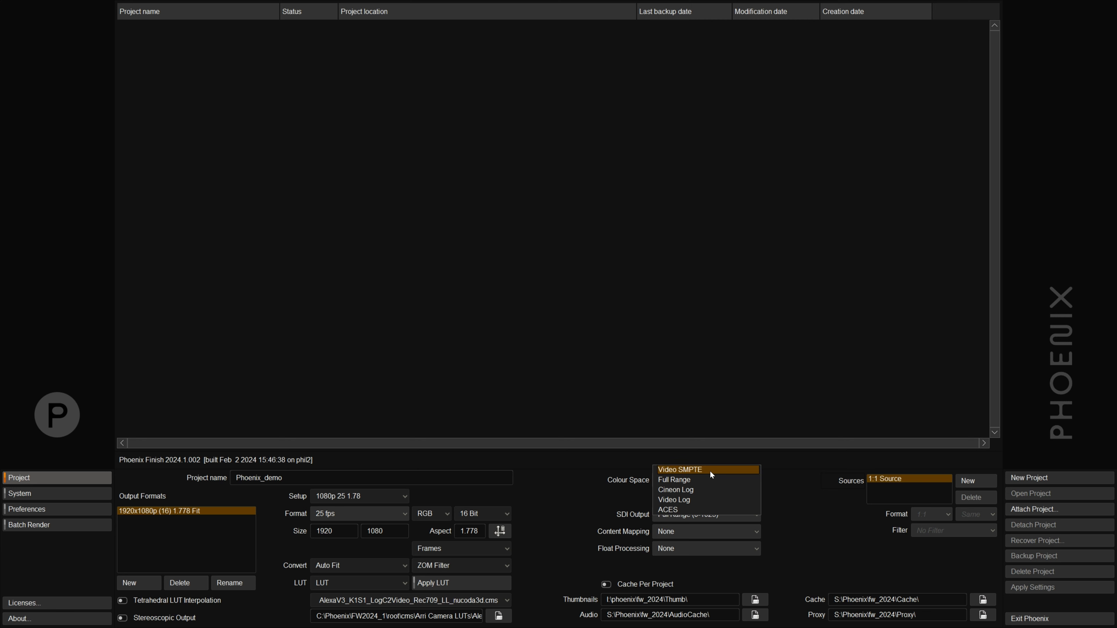
click(705, 480)
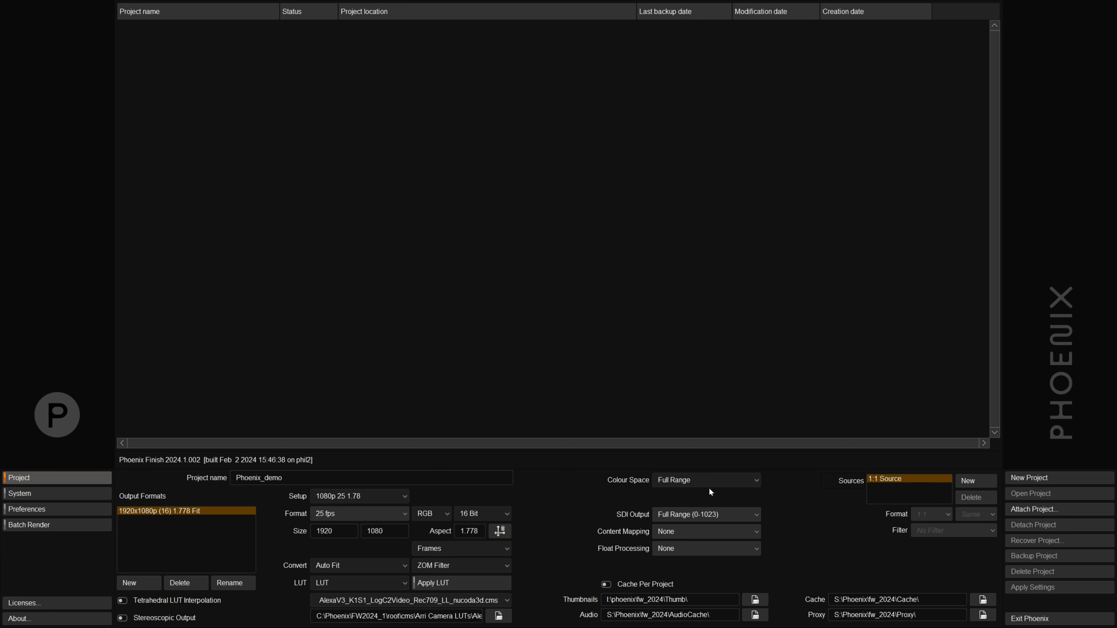
click(727, 483)
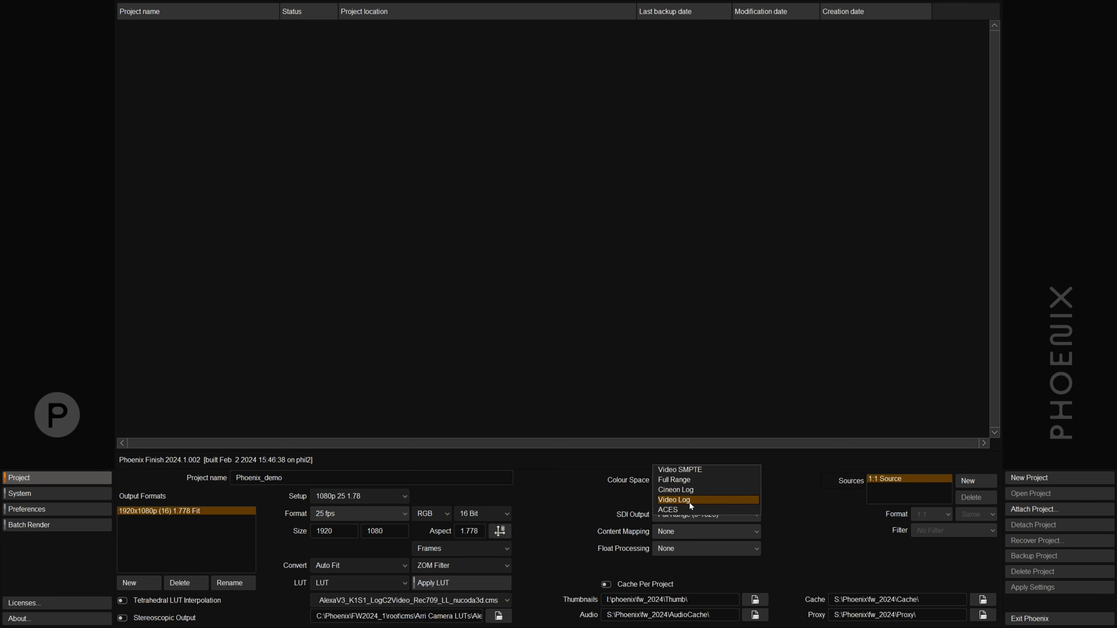
click(684, 509)
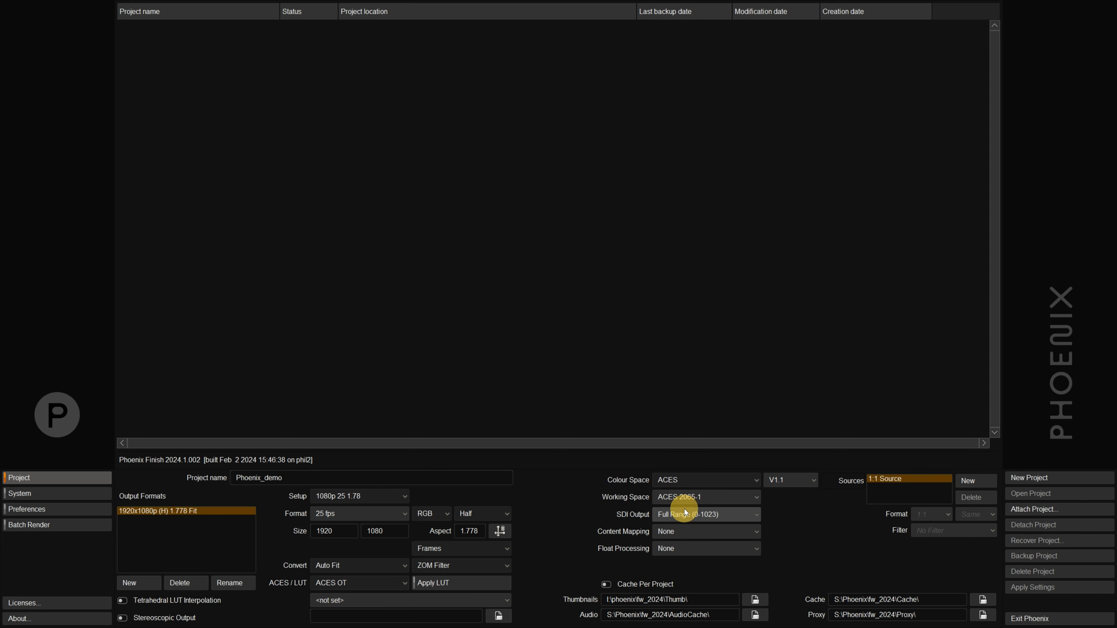
click(690, 495)
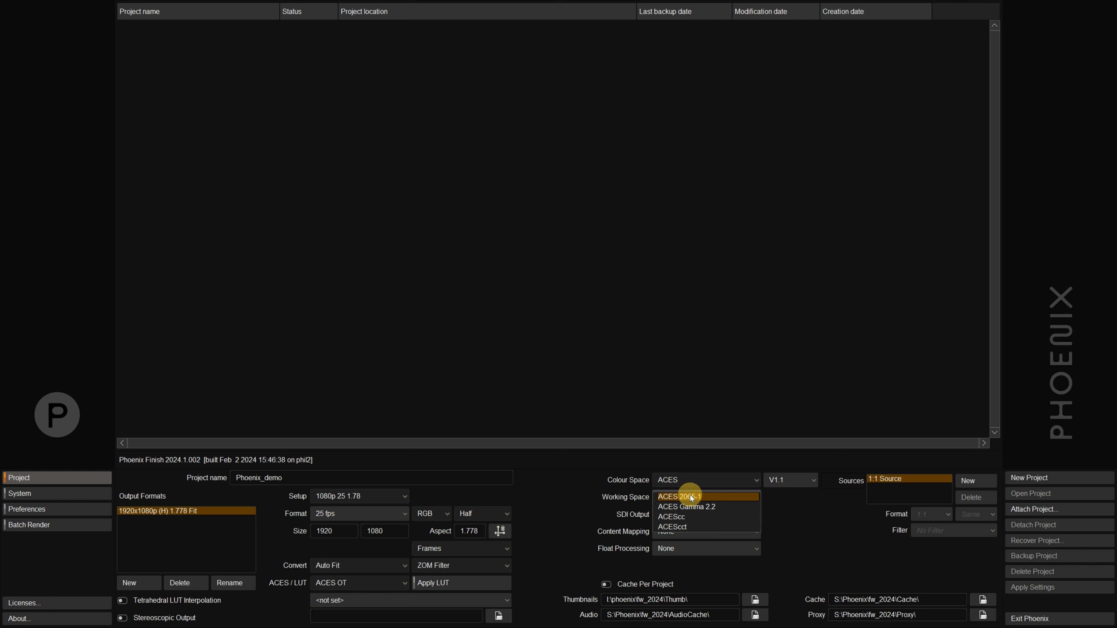
click(686, 527)
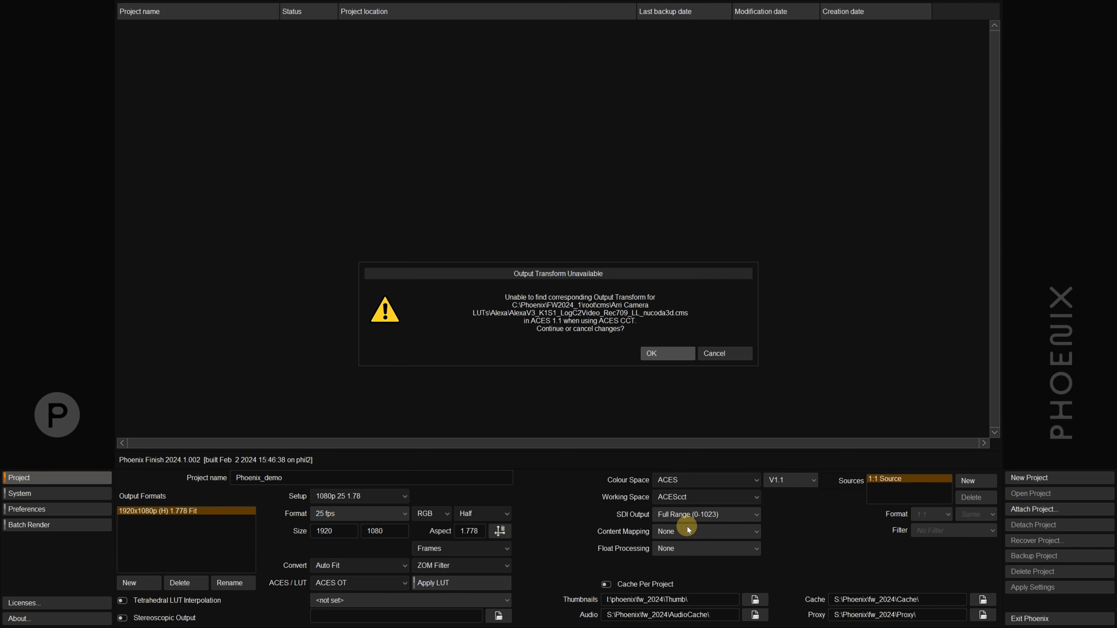
click(658, 354)
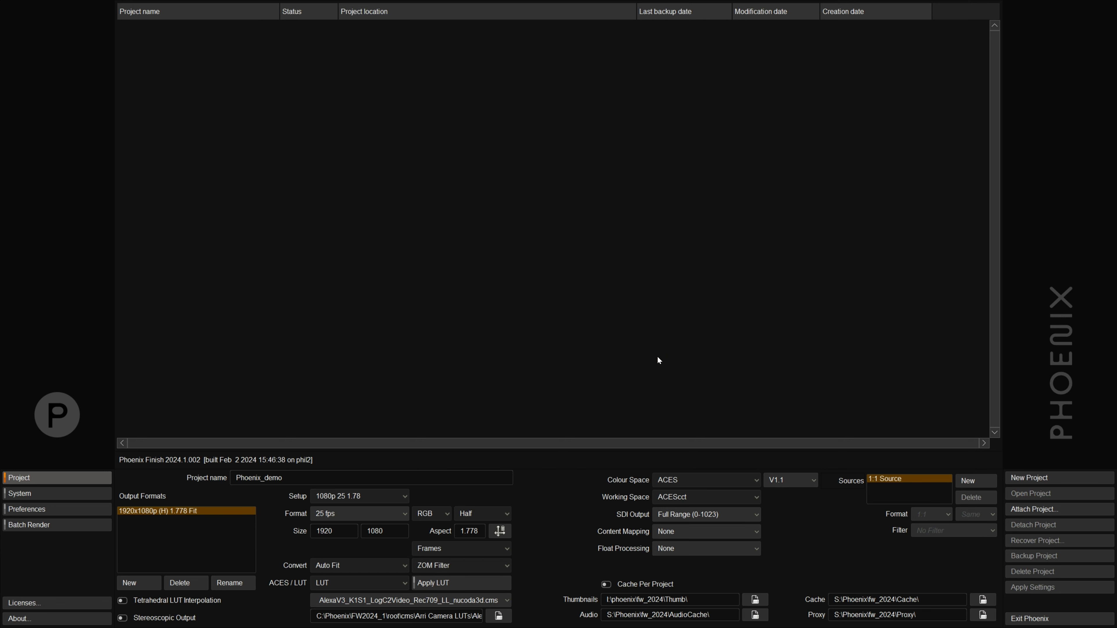
Step: Switch the output format from LUT to ACES OT and choose the Rec.709 output transform
click(402, 602)
mouse_move(241, 568)
mouse_move(282, 571)
mouse_move(330, 583)
click(367, 544)
click(348, 583)
click(344, 570)
click(415, 602)
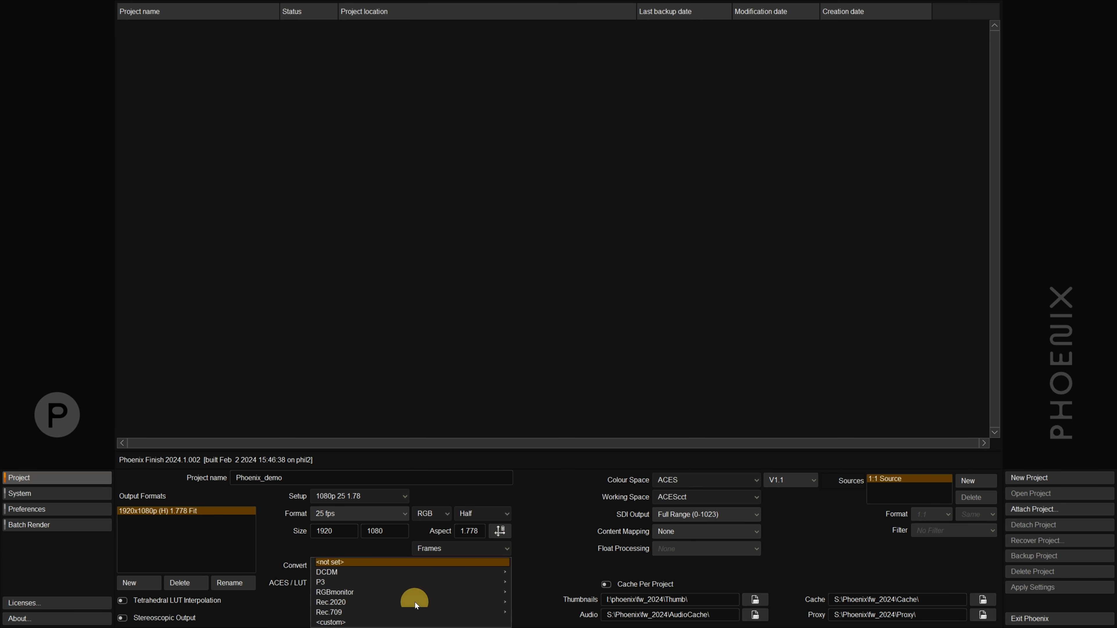
mouse_move(401, 611)
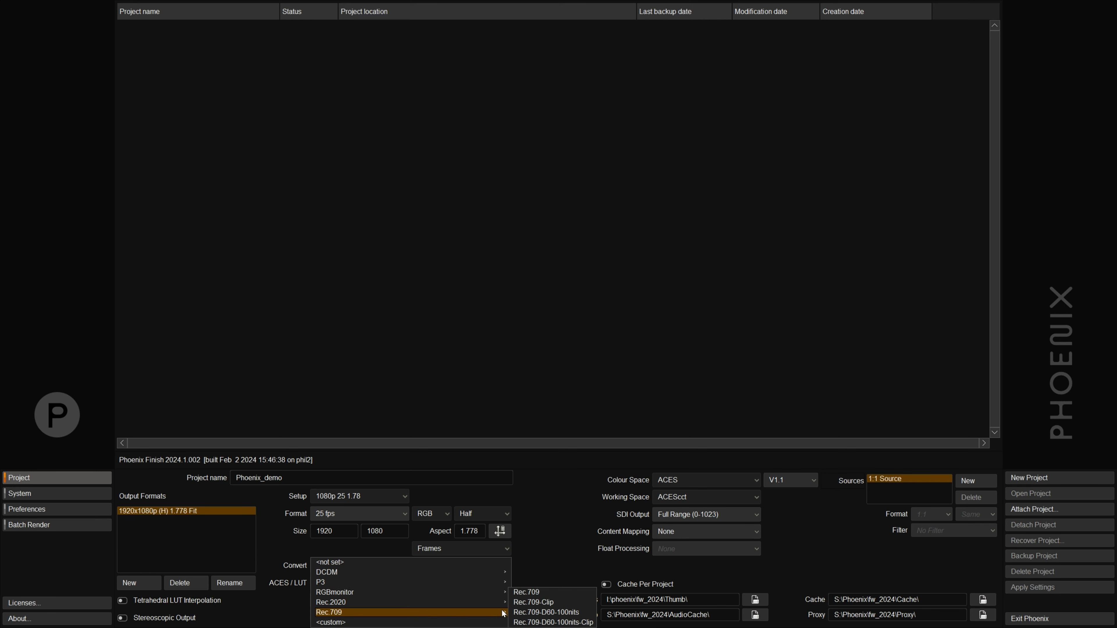
click(530, 594)
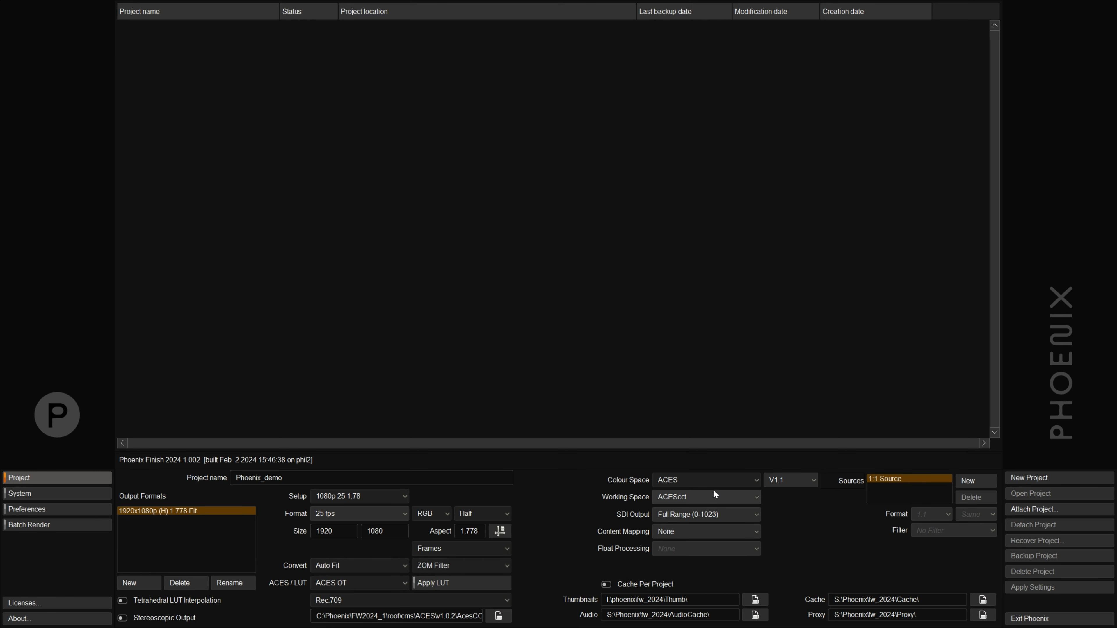
Step: Review the content mapping options without changing them, and enable Cache Per Project
click(683, 531)
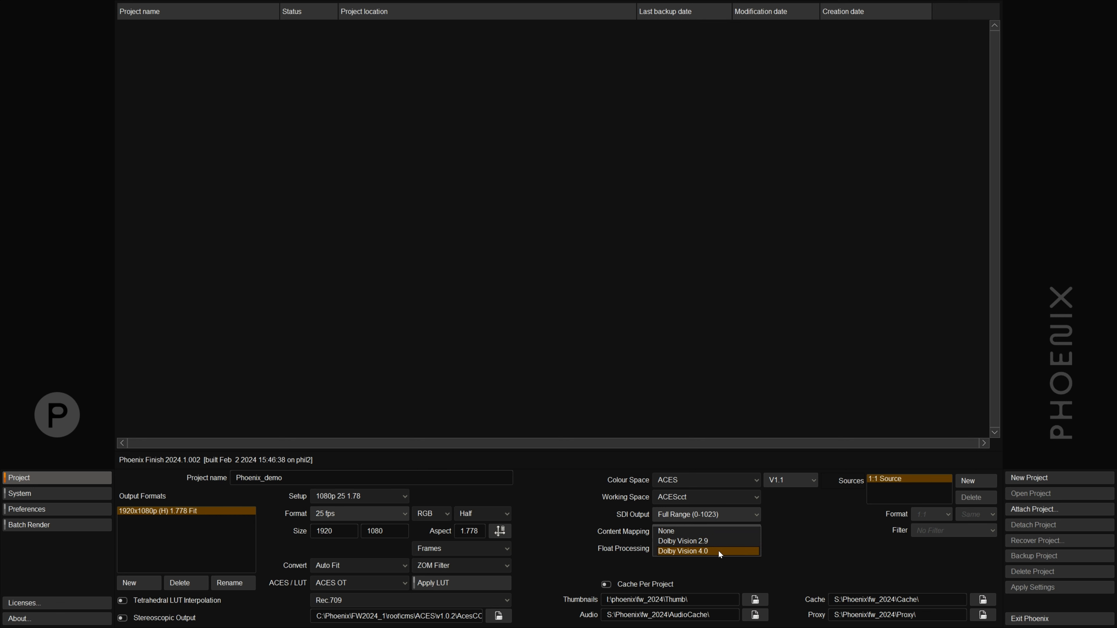
click(783, 548)
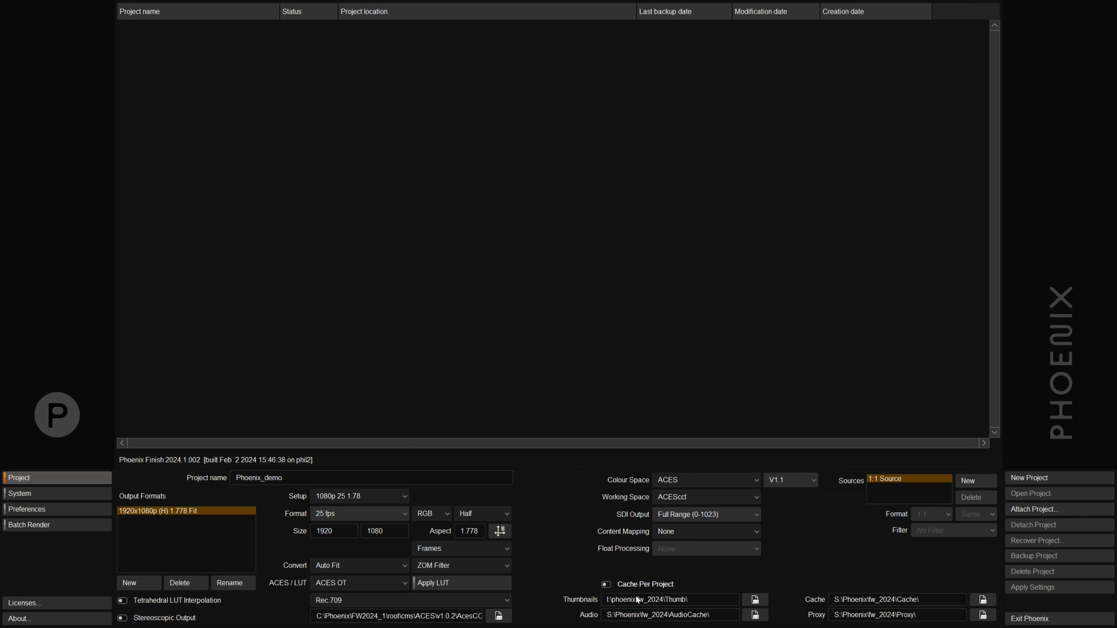
click(644, 584)
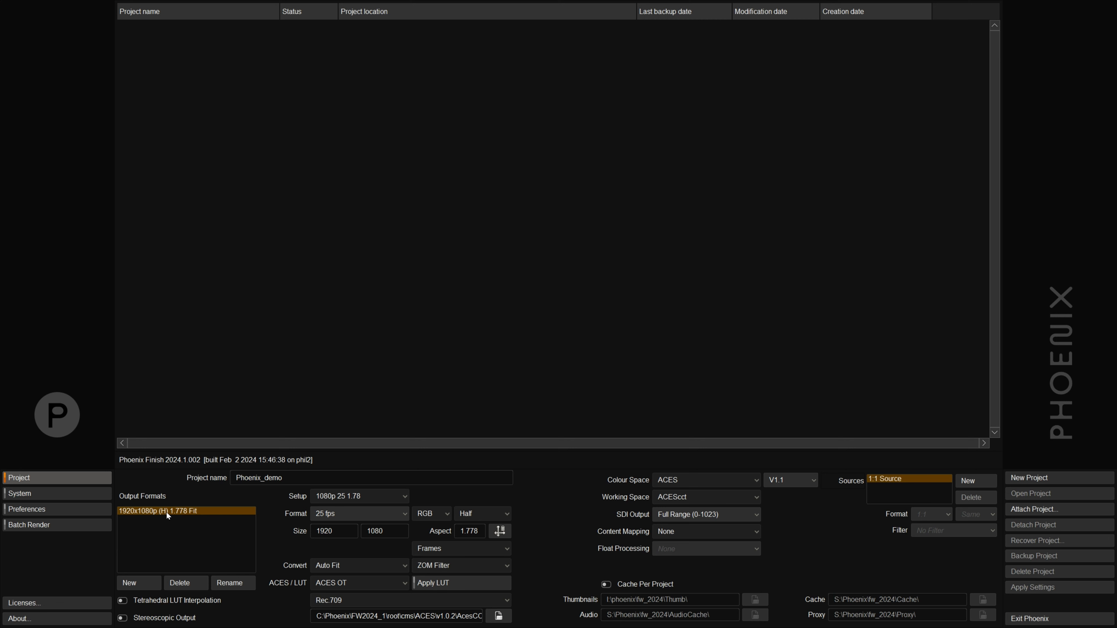
Step: Add a second output format with the UHDTV 25p 1.78 setup and compare its settings with the 1920x1080p format
click(135, 582)
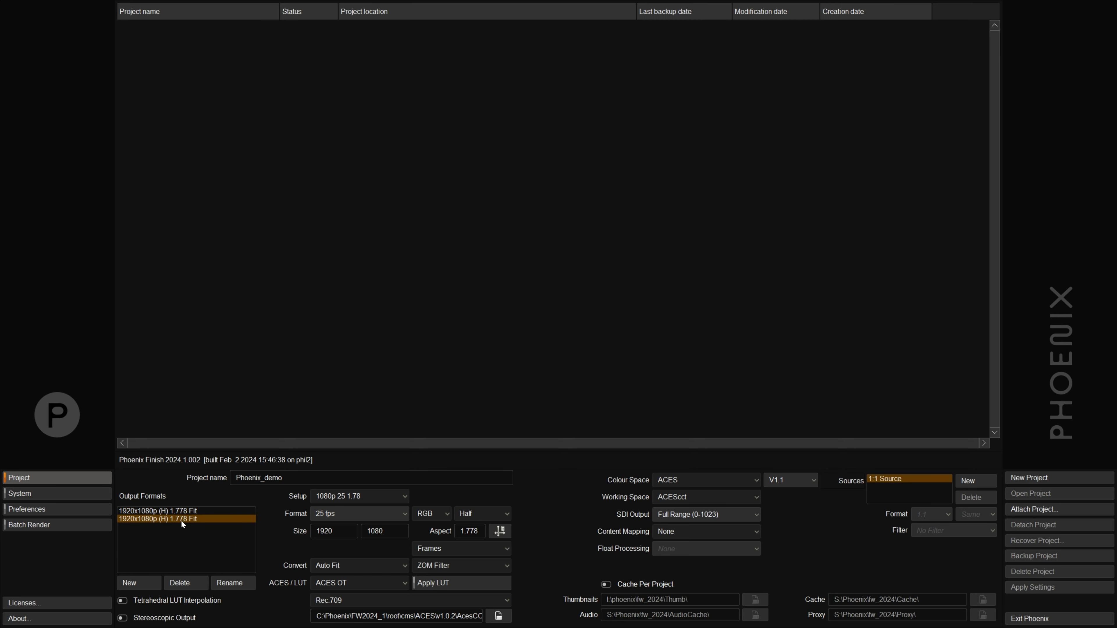
click(357, 500)
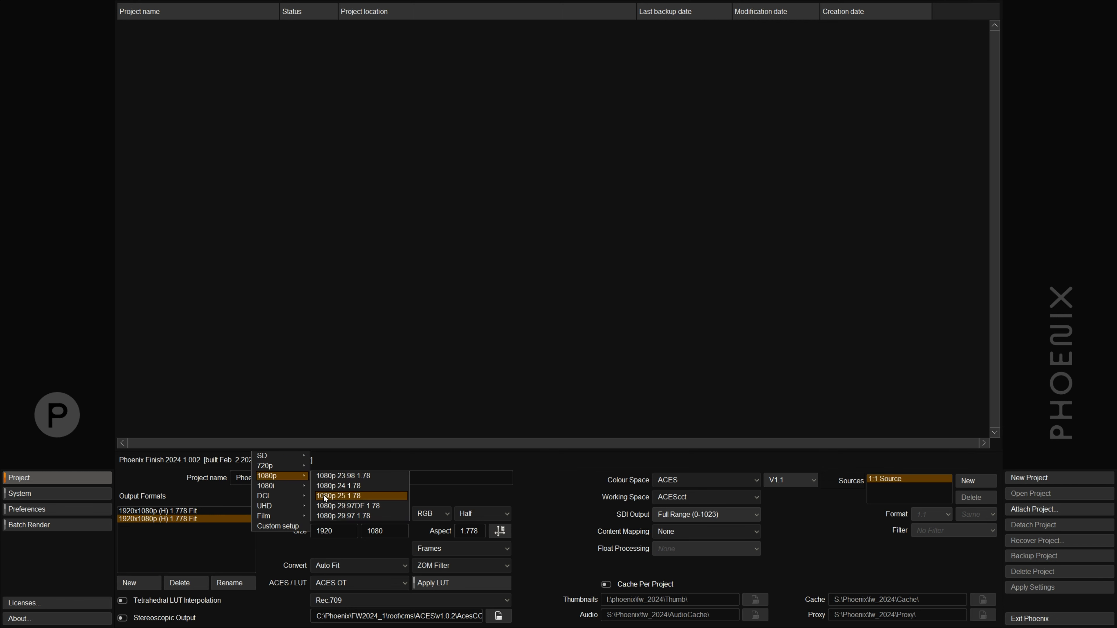
mouse_move(273, 507)
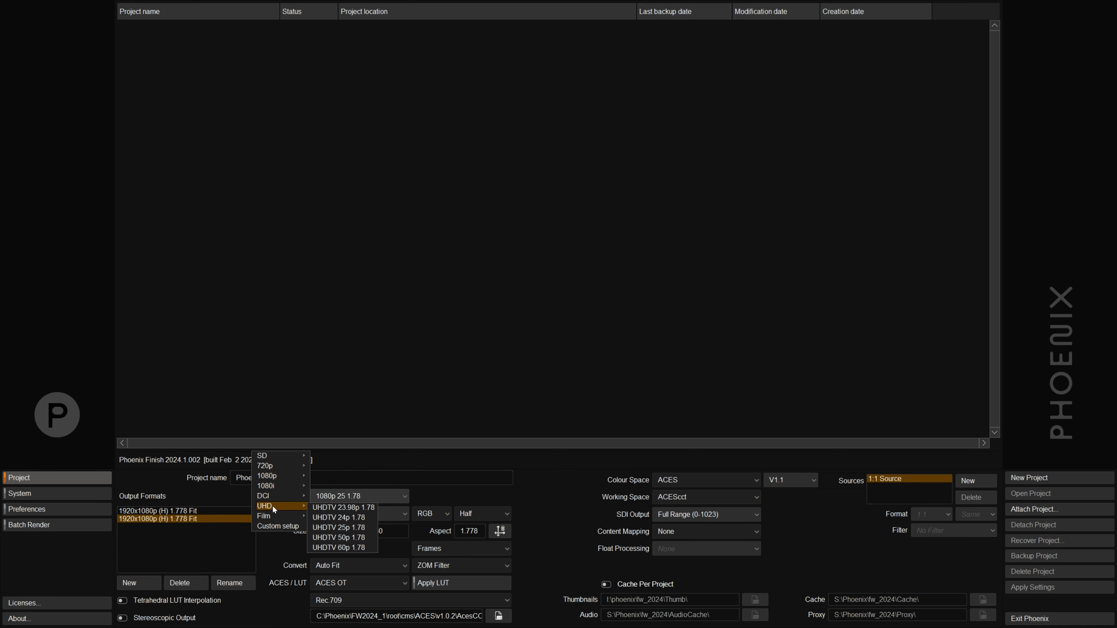
click(355, 531)
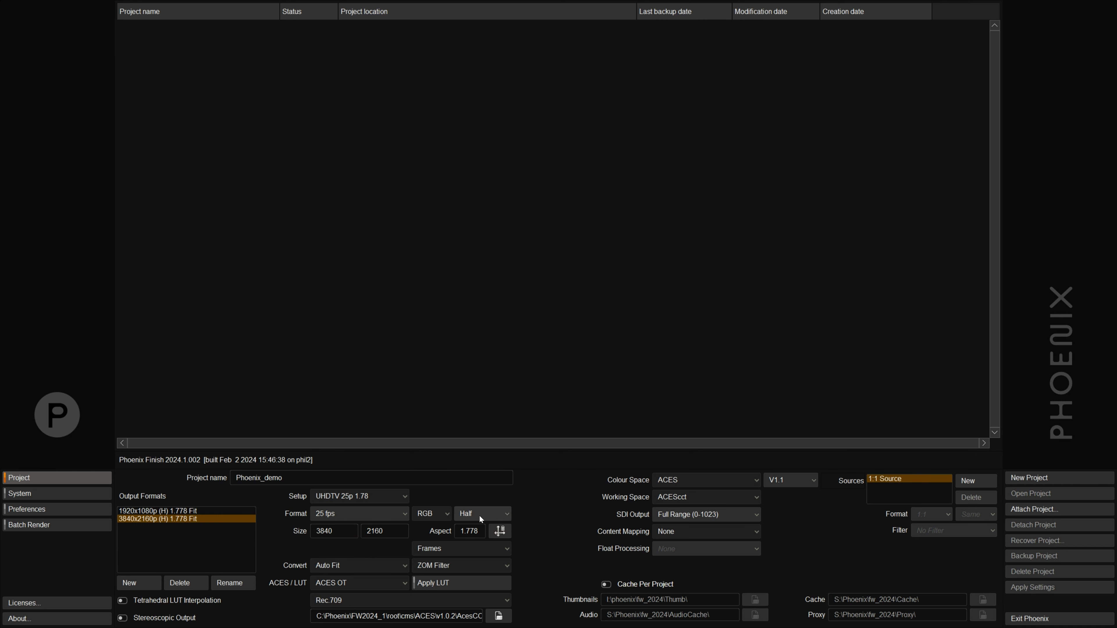
click(219, 507)
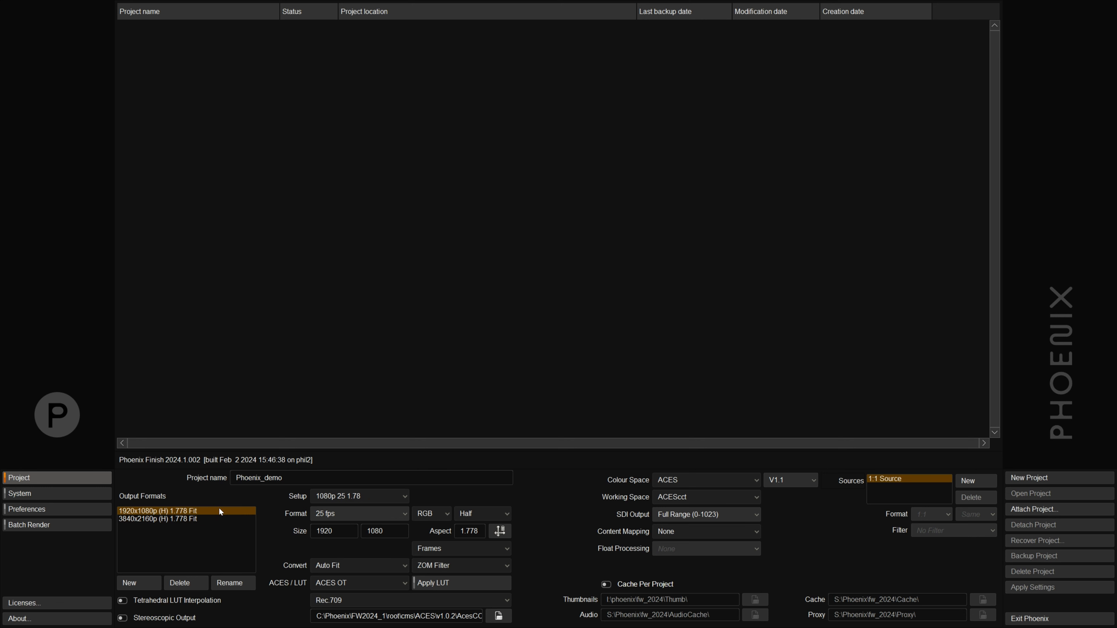
click(210, 519)
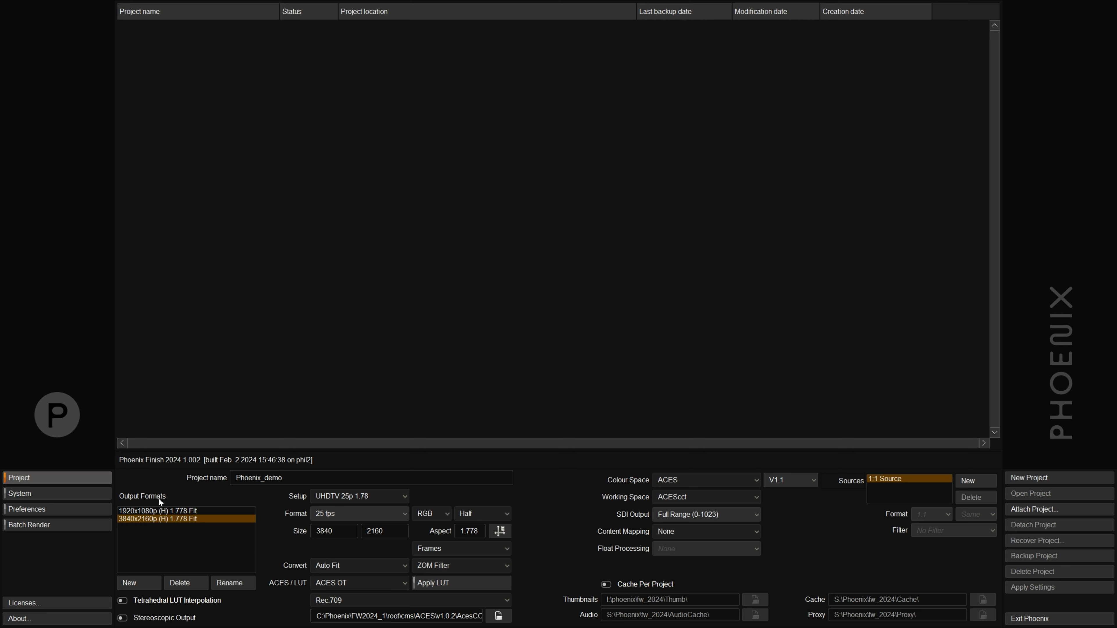
Step: Enable Tetrahedral LUT Interpolation and add a 1:1 Clone source, keeping its format at 1:1 and Same
click(205, 606)
click(969, 480)
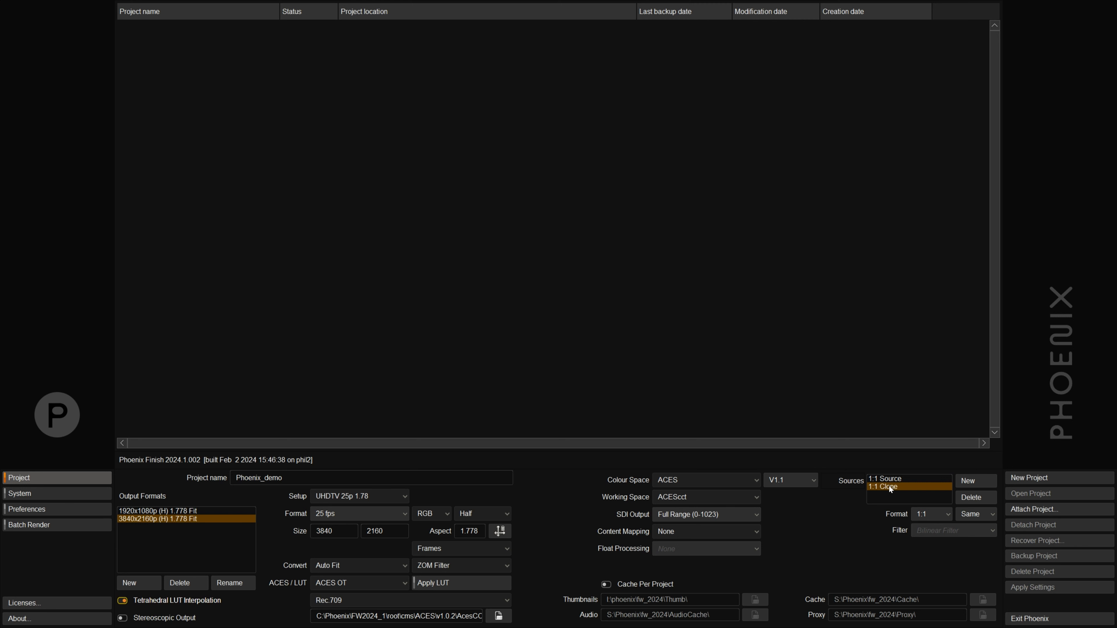
click(943, 516)
click(943, 516)
click(976, 516)
click(977, 514)
Step: Add another source as a 2:1 proxy and set its filter to Lanczos Filter
click(976, 481)
click(933, 515)
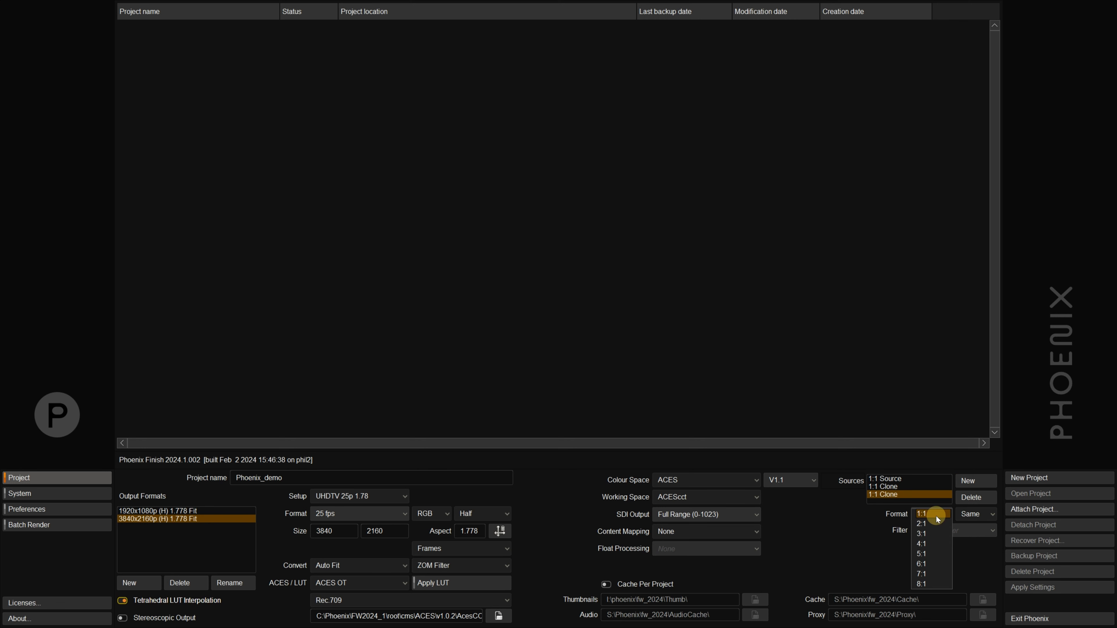
click(933, 528)
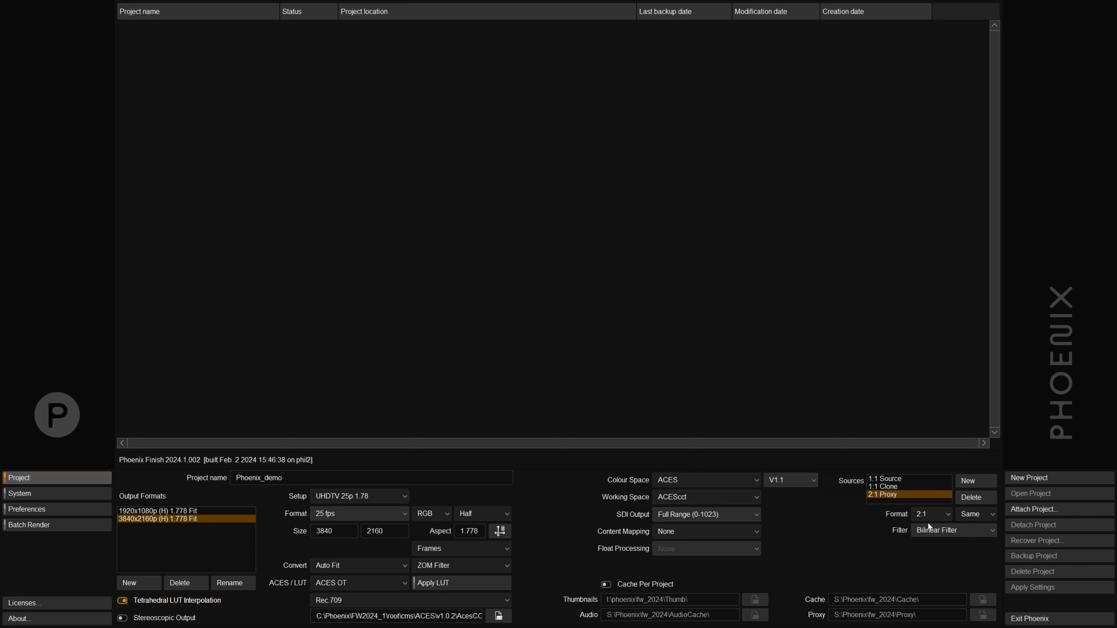
click(960, 528)
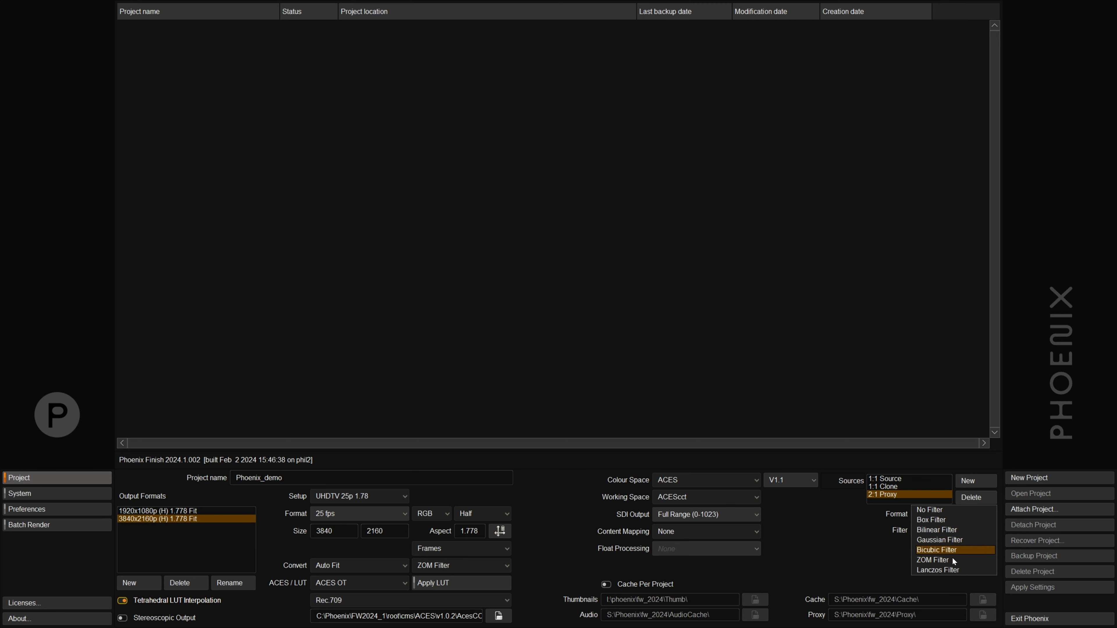
click(952, 567)
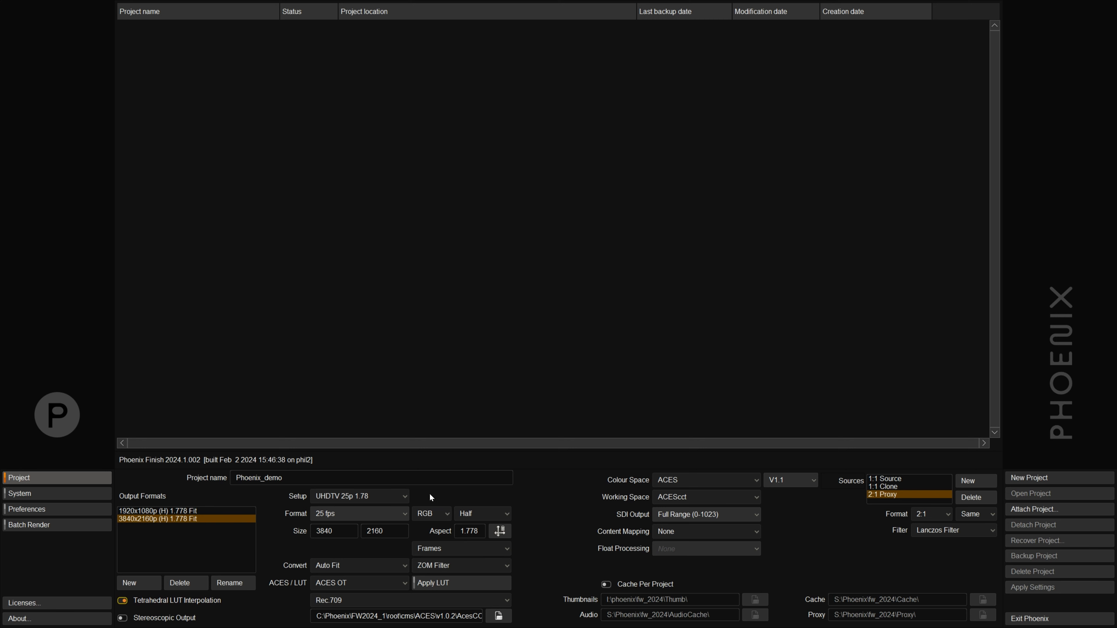
Step: Create the Phoenix_demo project with the configured settings and open it
click(1041, 477)
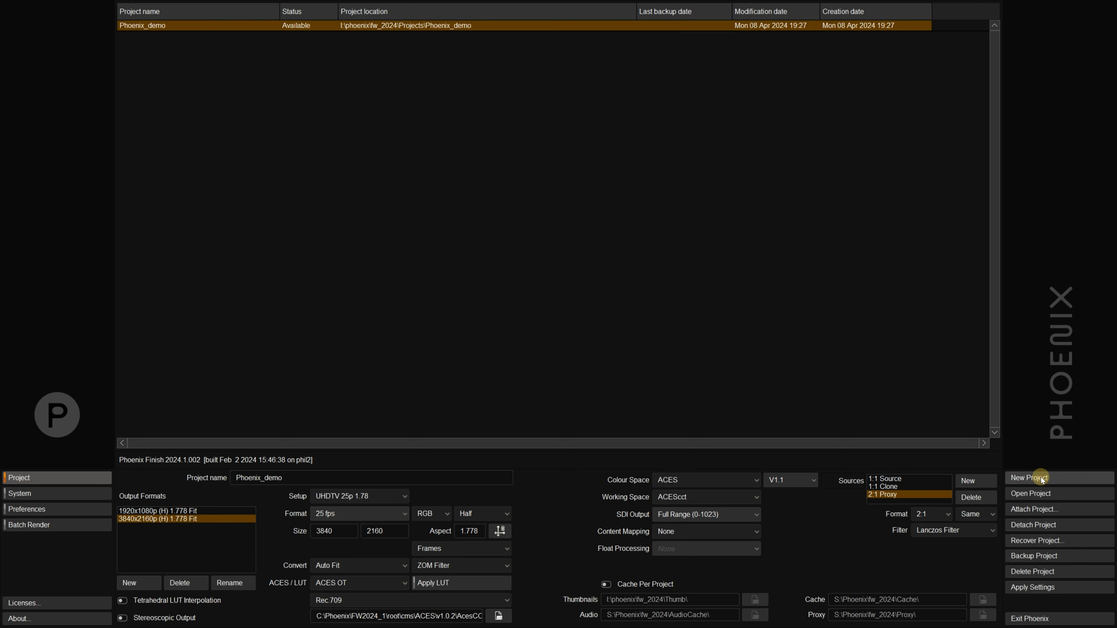
double_click(369, 25)
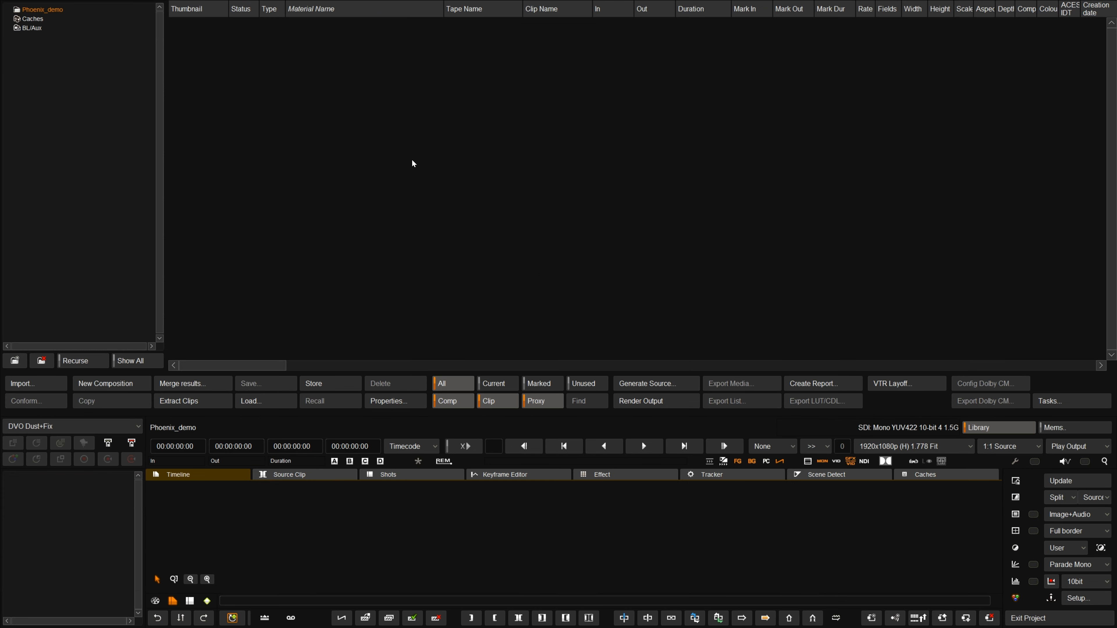